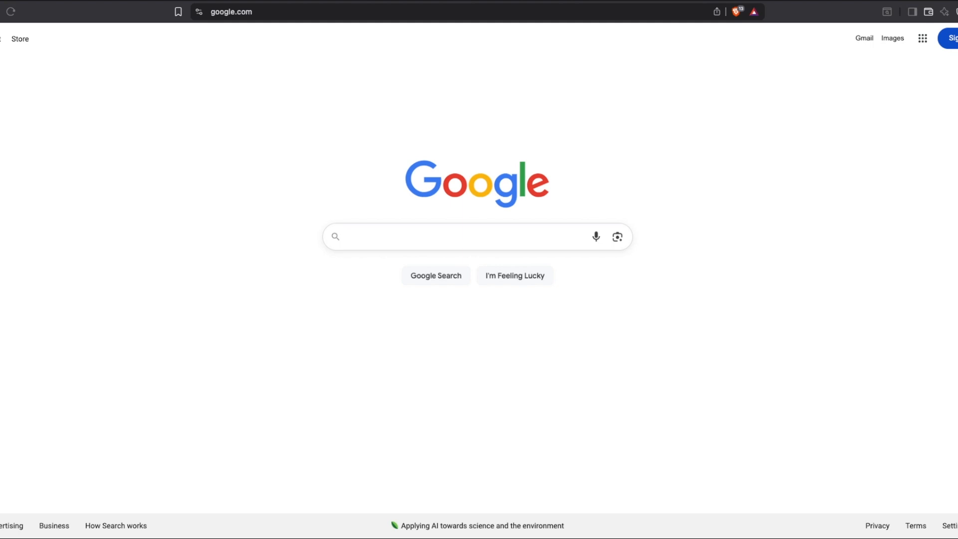
# Step: Load raspberrypi.com/software in Brave and download Raspberry Pi Imager for macOS
pyautogui.click(333, 15)
pyautogui.write('https://www.raspberrypi.com/software')
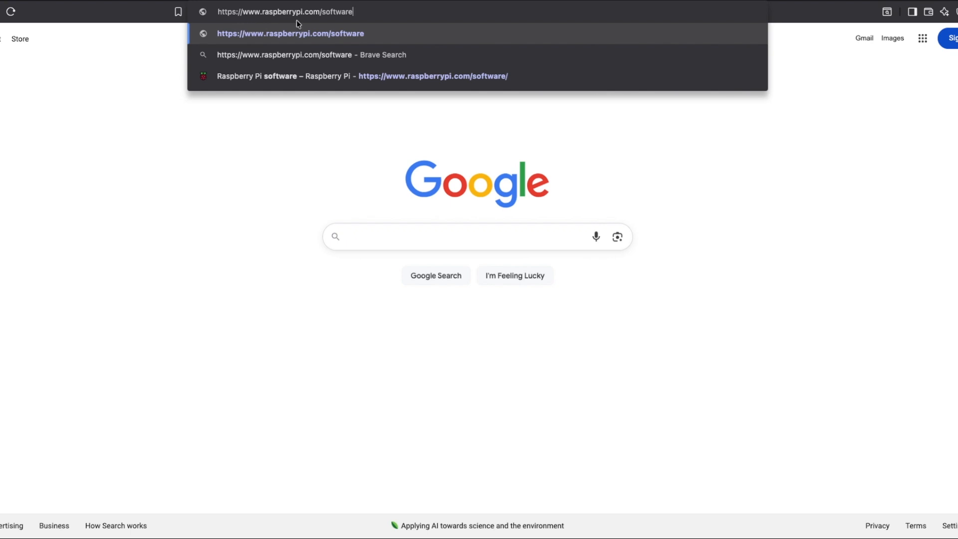
pyautogui.press('Return')
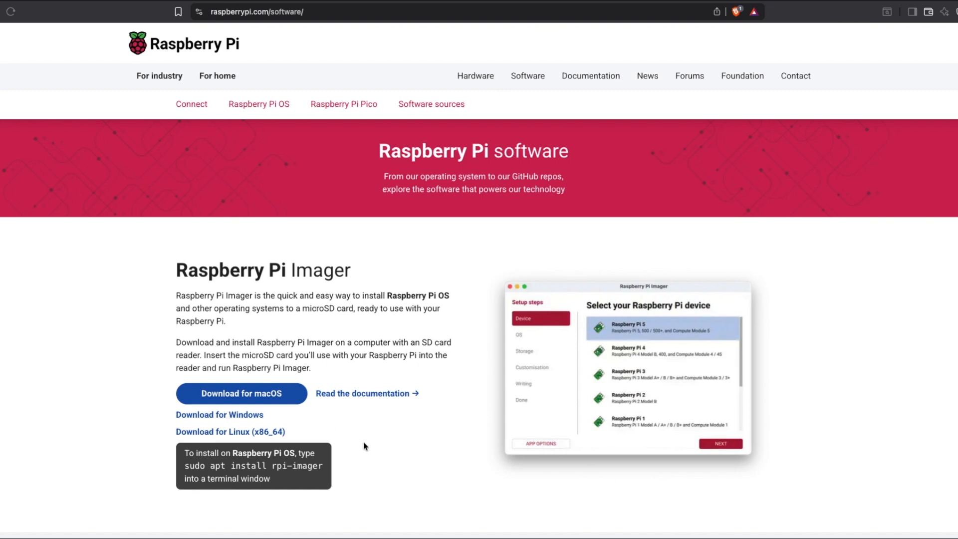
pyautogui.click(240, 396)
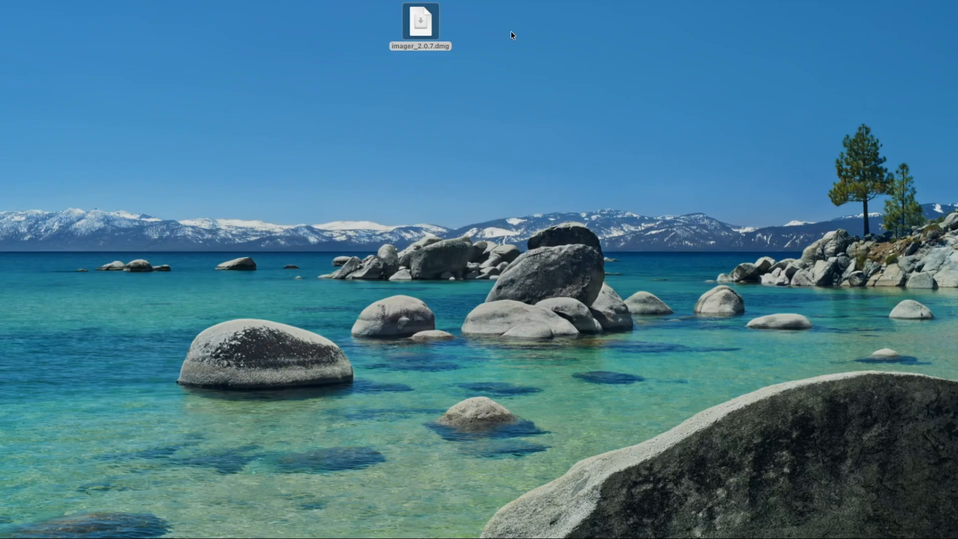
# Step: Mount imager_2.0.7.dmg and copy Raspberry Pi Imager into Applications
pyautogui.click(442, 119)
pyautogui.doubleClick(442, 119)
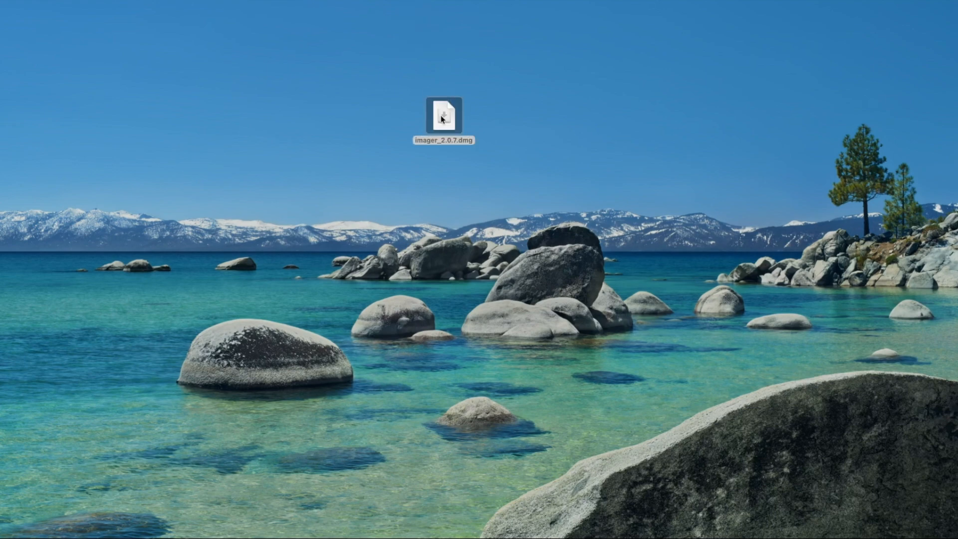
pyautogui.moveTo(614, 133); pyautogui.dragTo(330, 223)
pyautogui.moveTo(250, 337); pyautogui.dragTo(417, 352)
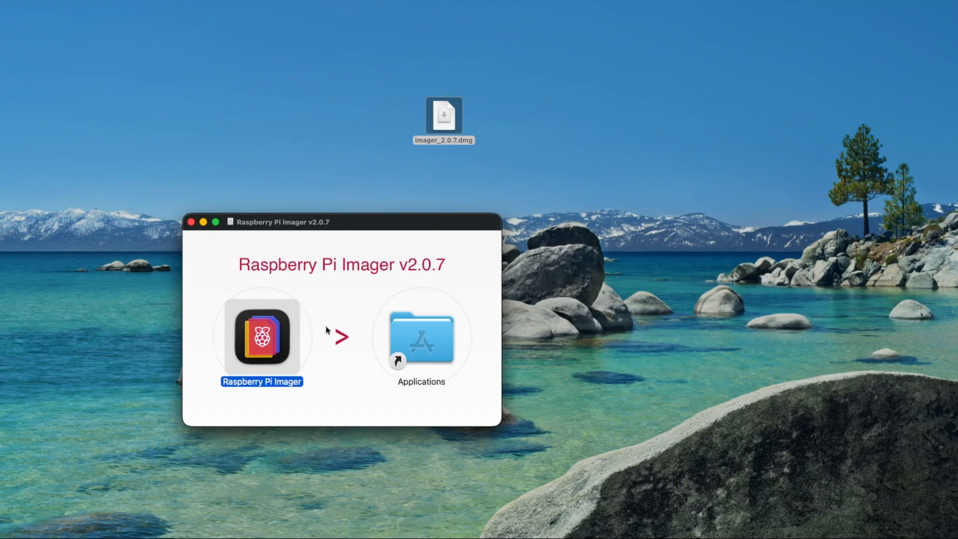
# Step: Launch Raspberry Pi Imager from Applications and confirm opening the downloaded app
pyautogui.click(284, 525)
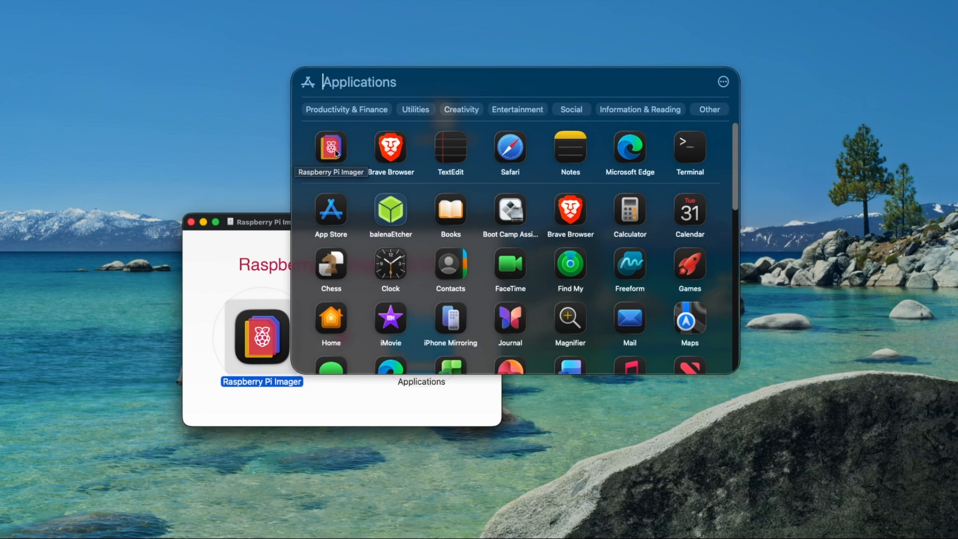
pyautogui.click(331, 148)
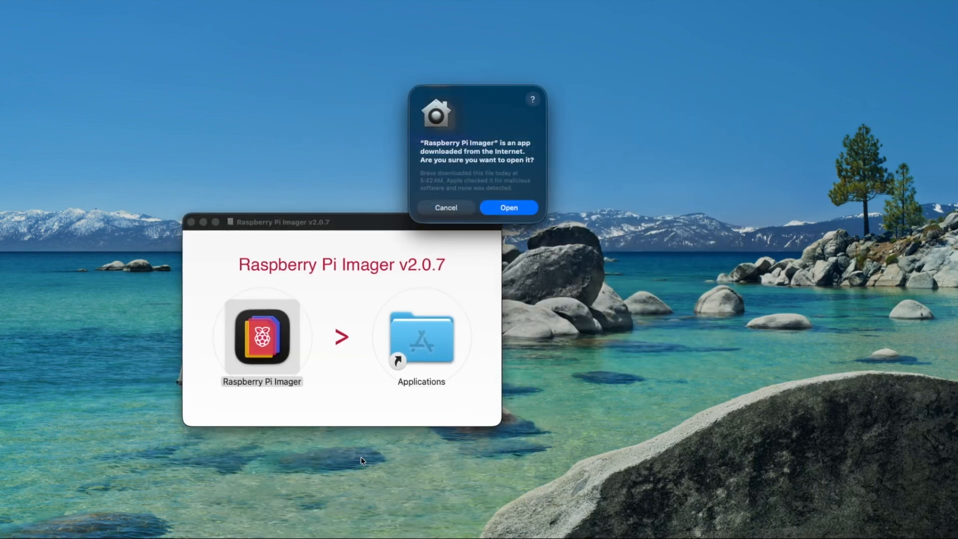
pyautogui.click(514, 208)
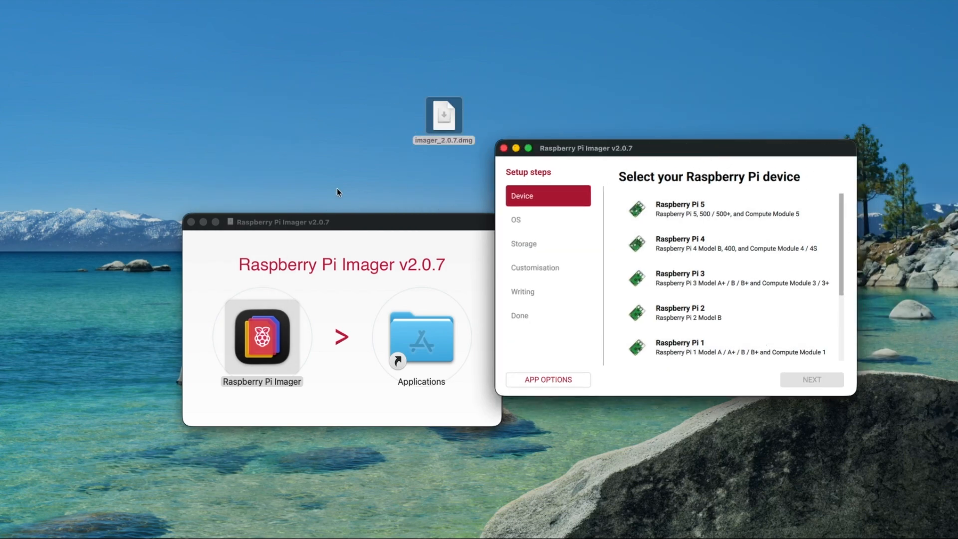
# Step: Close the dmg installer window and reposition the Imager window
pyautogui.moveTo(328, 223); pyautogui.dragTo(218, 225)
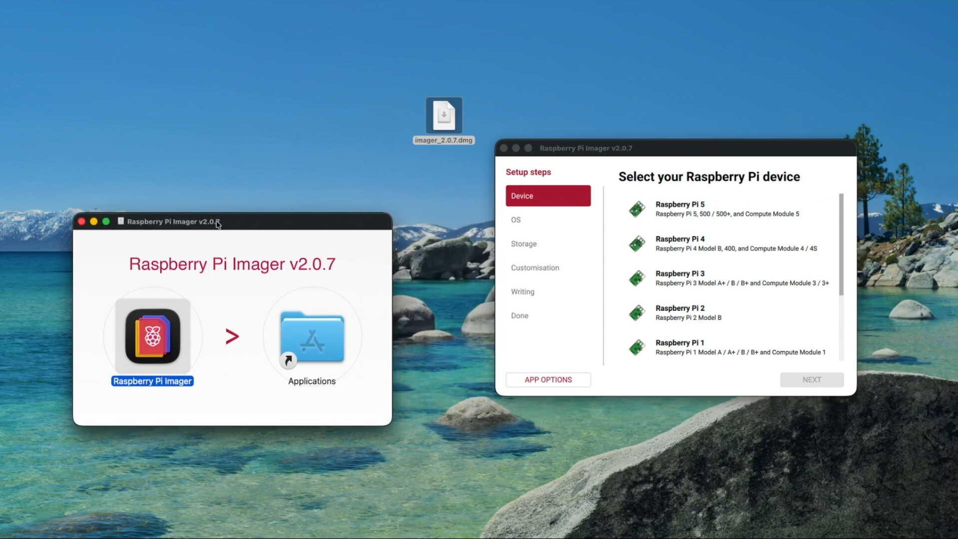
pyautogui.click(80, 221)
pyautogui.moveTo(732, 153); pyautogui.dragTo(510, 50)
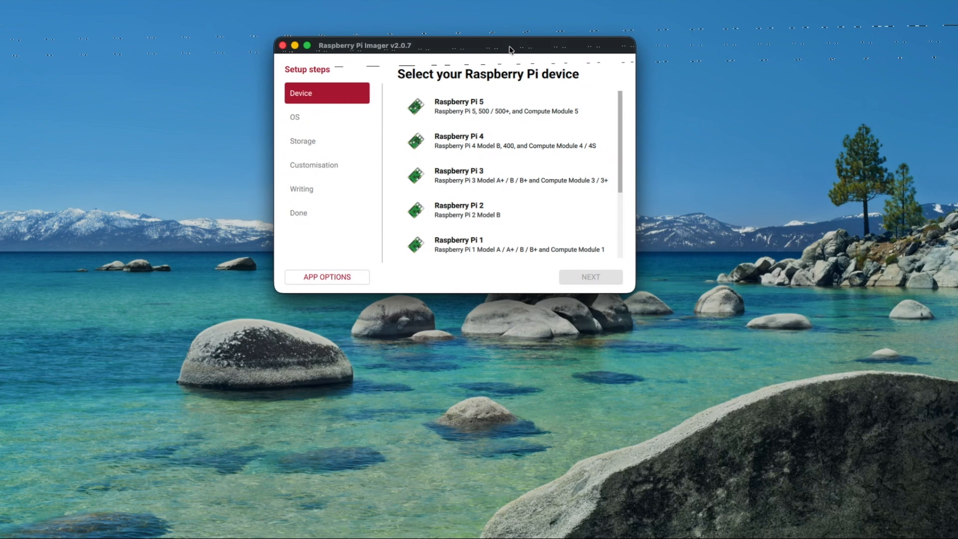
# Step: Select Raspberry Pi 5 as the device and Raspberry Pi OS (64-bit) as the OS
pyautogui.click(469, 111)
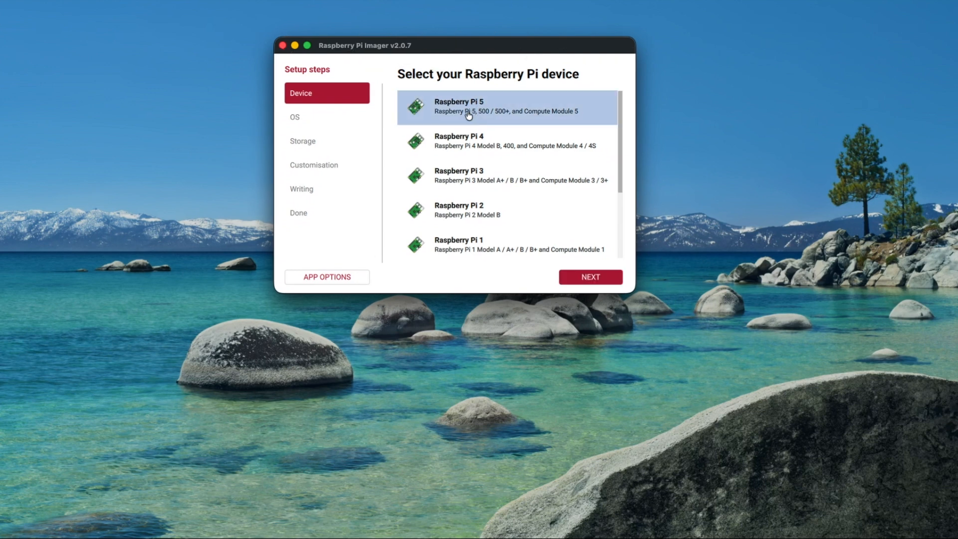
pyautogui.click(586, 278)
pyautogui.click(485, 144)
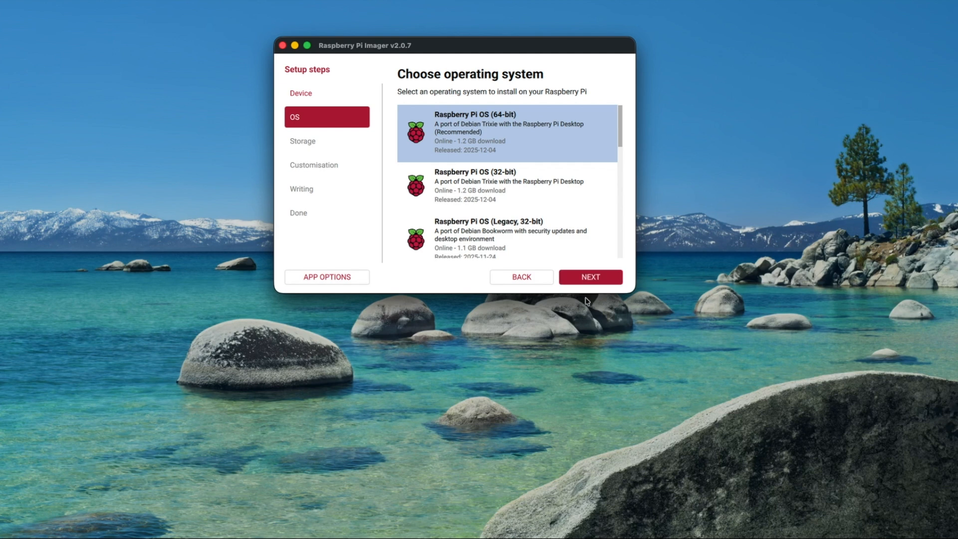
# Step: Pick Mass Storage Device Media (59.5 GB) as the target card and continue to hostname
pyautogui.click(585, 279)
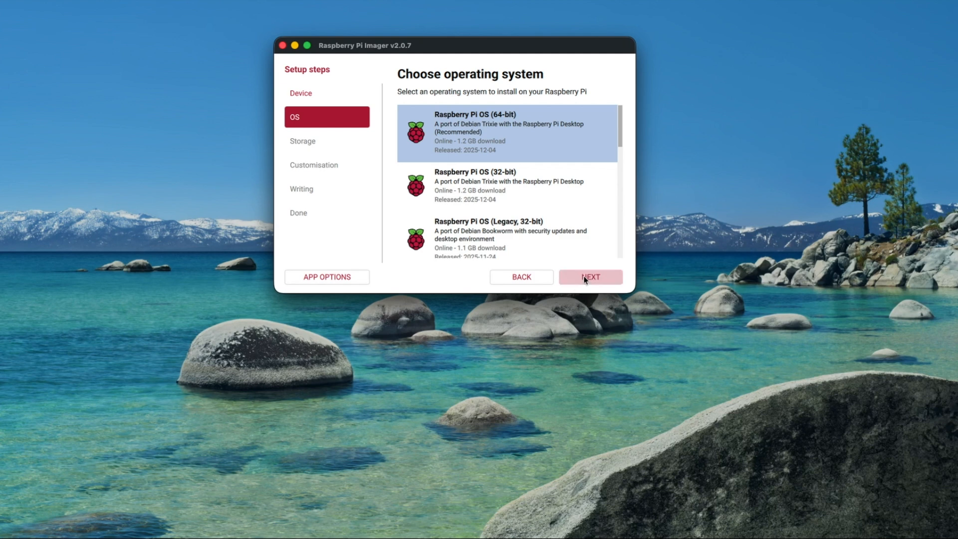
pyautogui.click(585, 278)
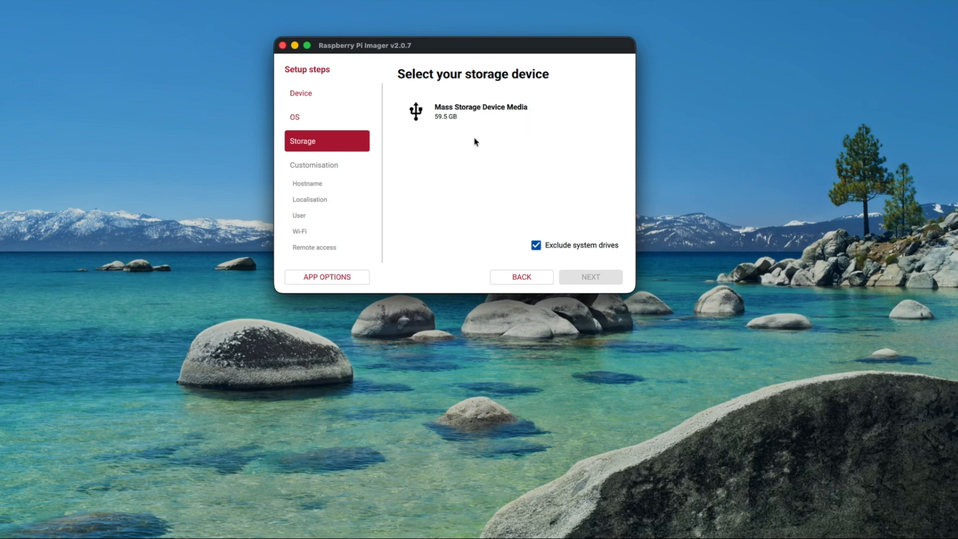
pyautogui.click(463, 111)
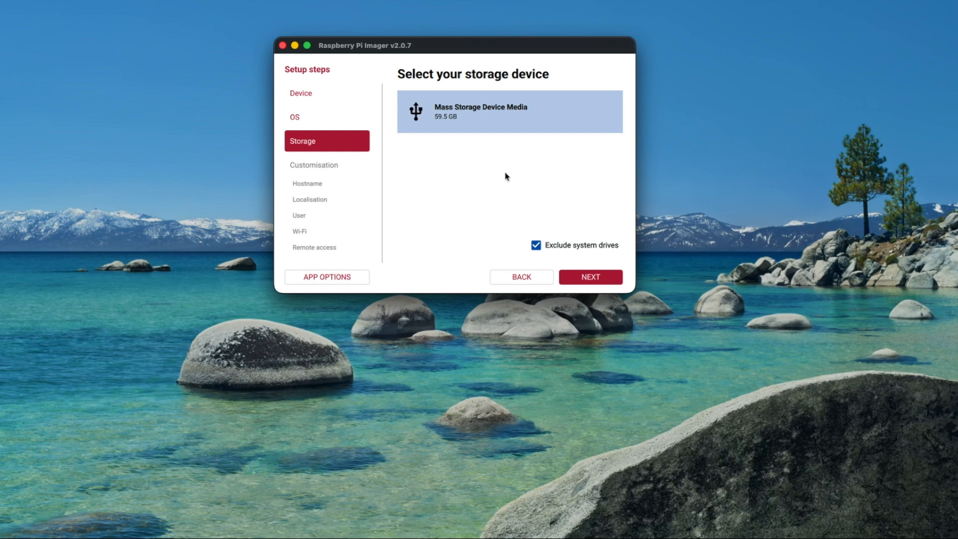
pyautogui.click(594, 280)
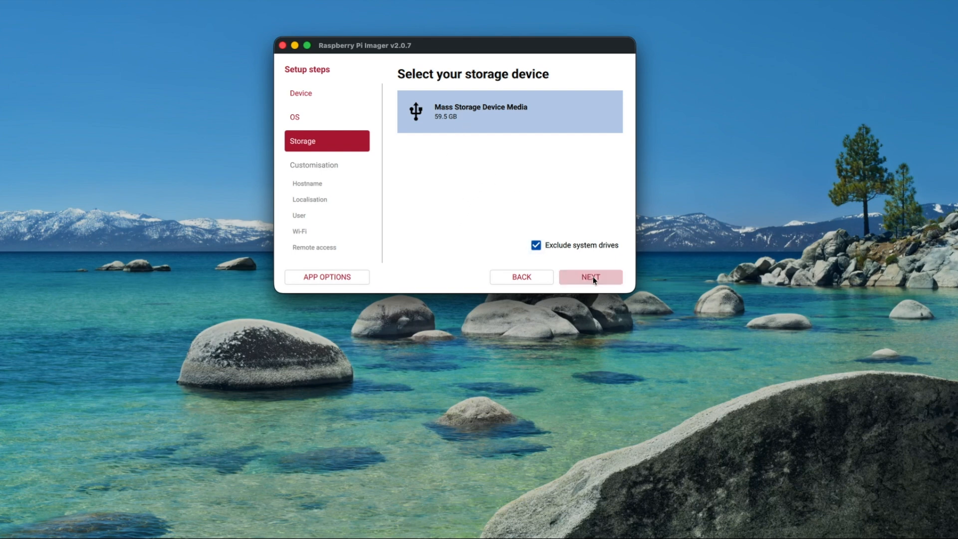
pyautogui.click(594, 279)
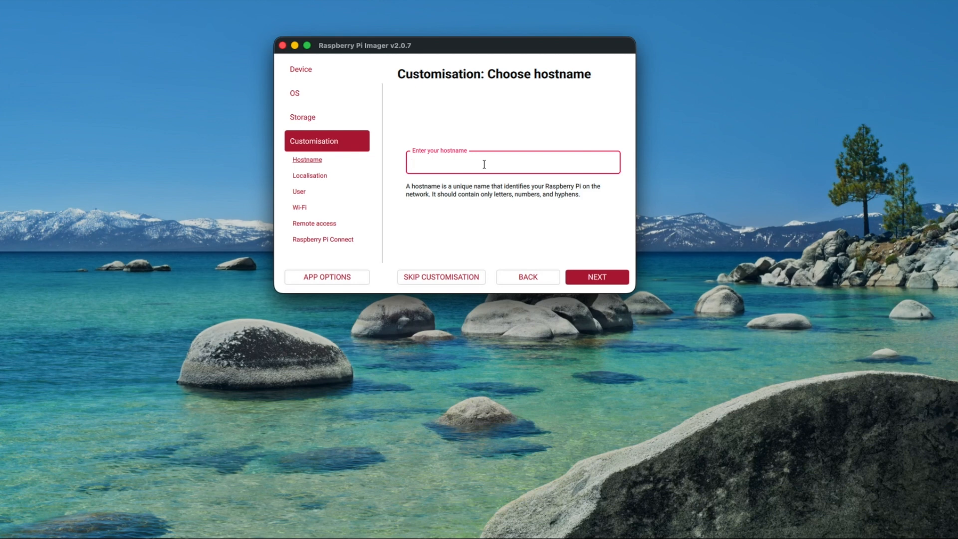
# Step: Set hostname Mini-Router, capital city Washington, D.C., and time zone America/Chicago
pyautogui.write('Mini-Router')
pyautogui.click(601, 277)
pyautogui.write('washi')
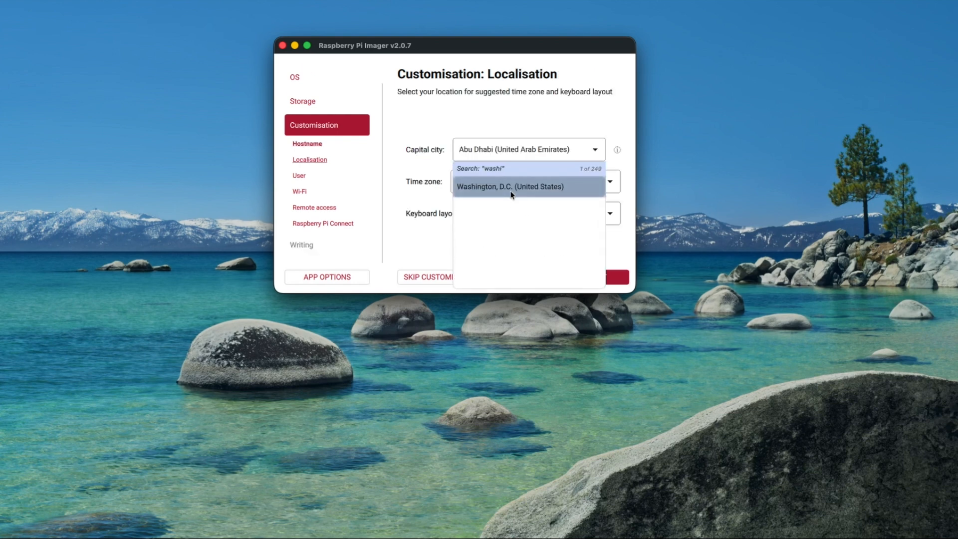
pyautogui.click(512, 188)
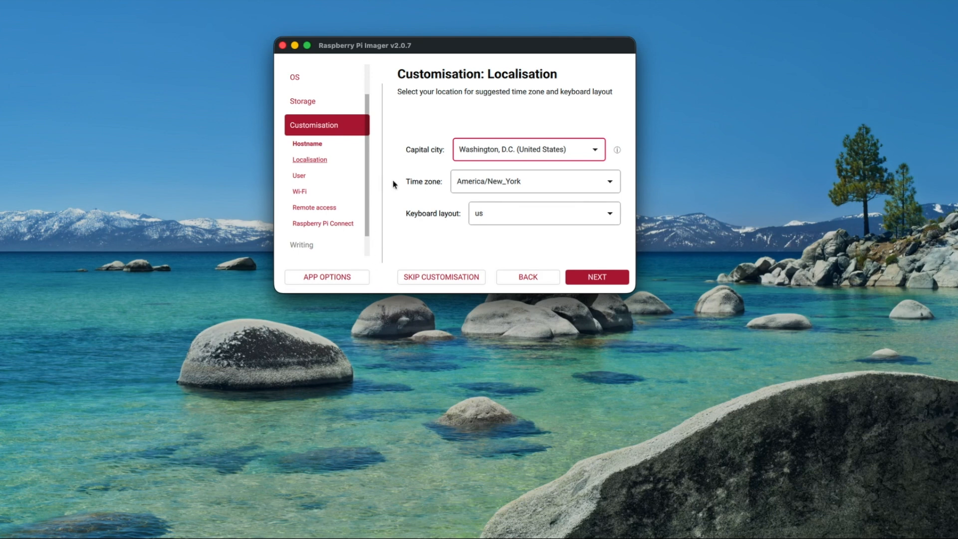
pyautogui.click(505, 189)
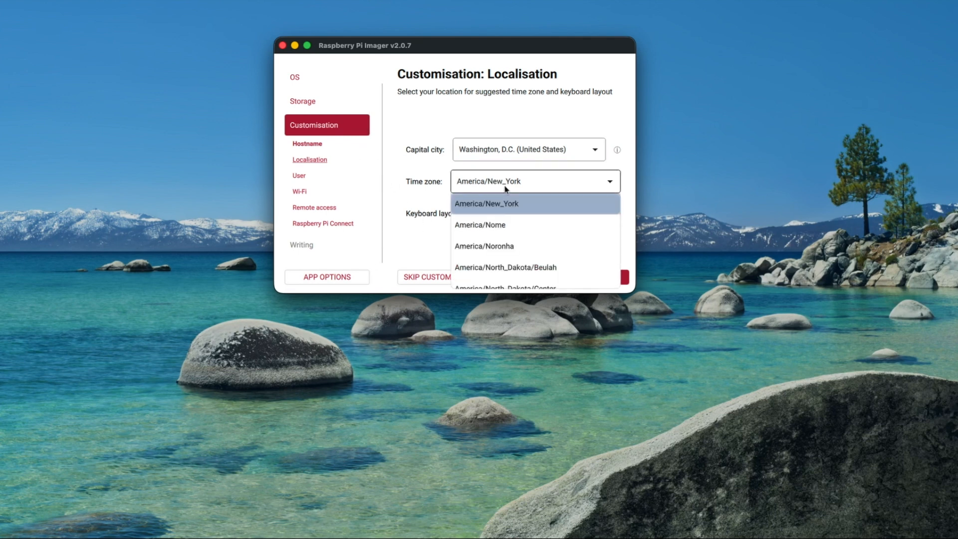
pyautogui.write('chi')
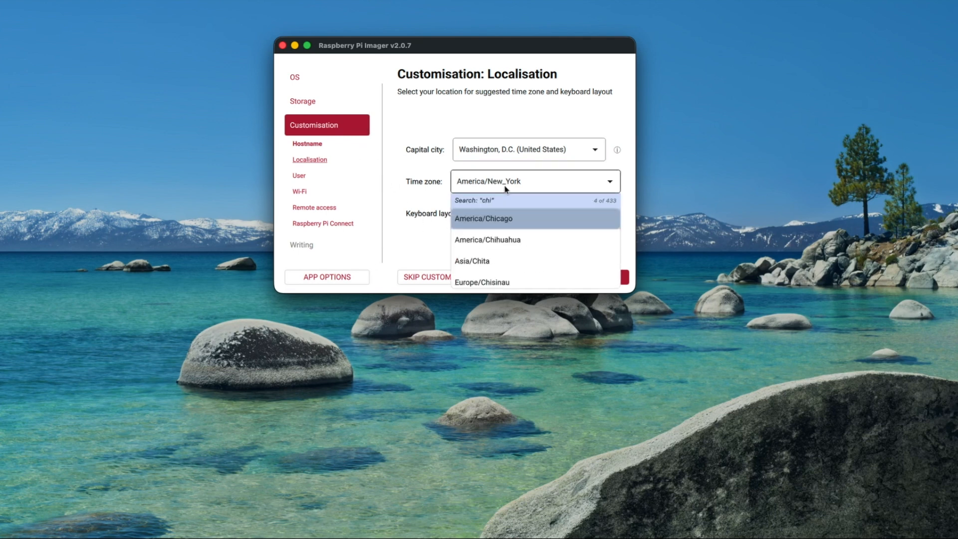
pyautogui.click(519, 223)
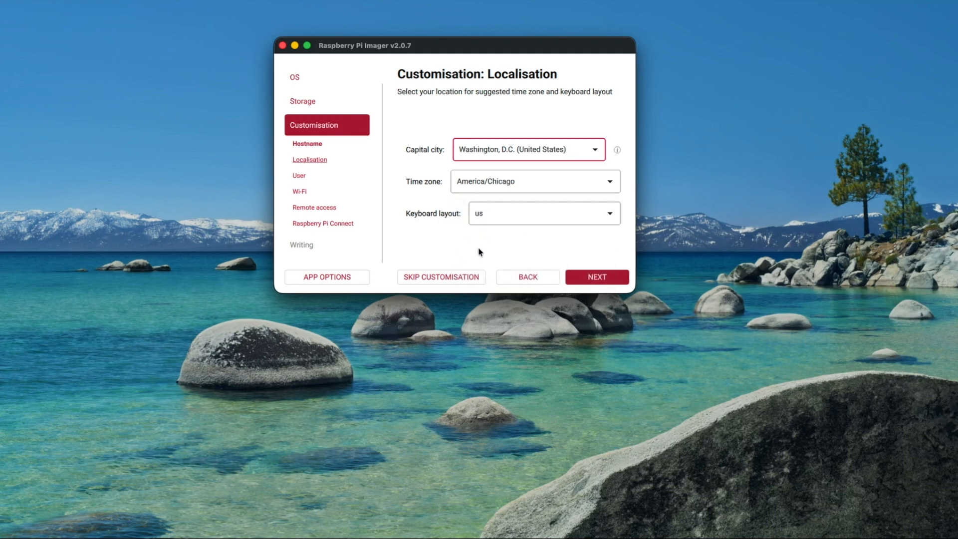
pyautogui.click(591, 284)
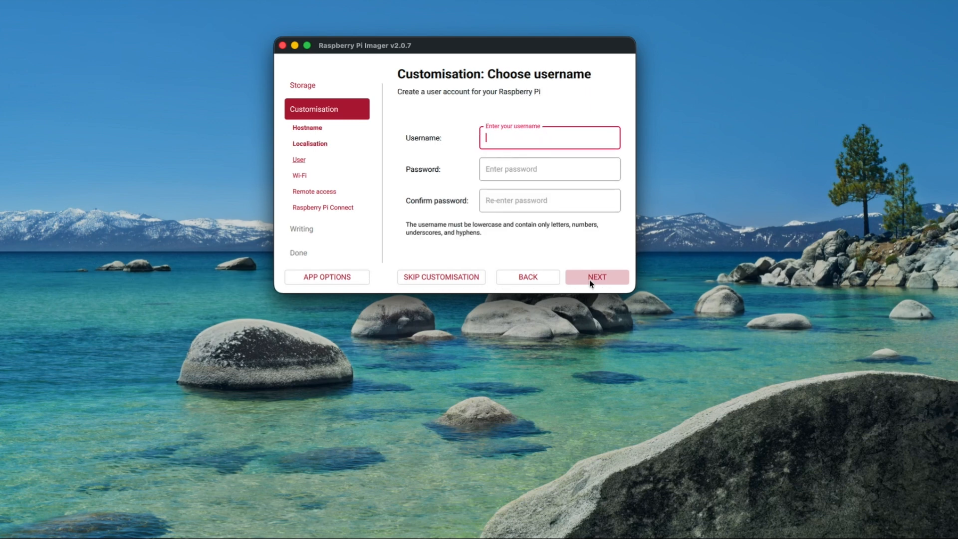
# Step: Create the Pi user account with a username and password
pyautogui.write('jleal')
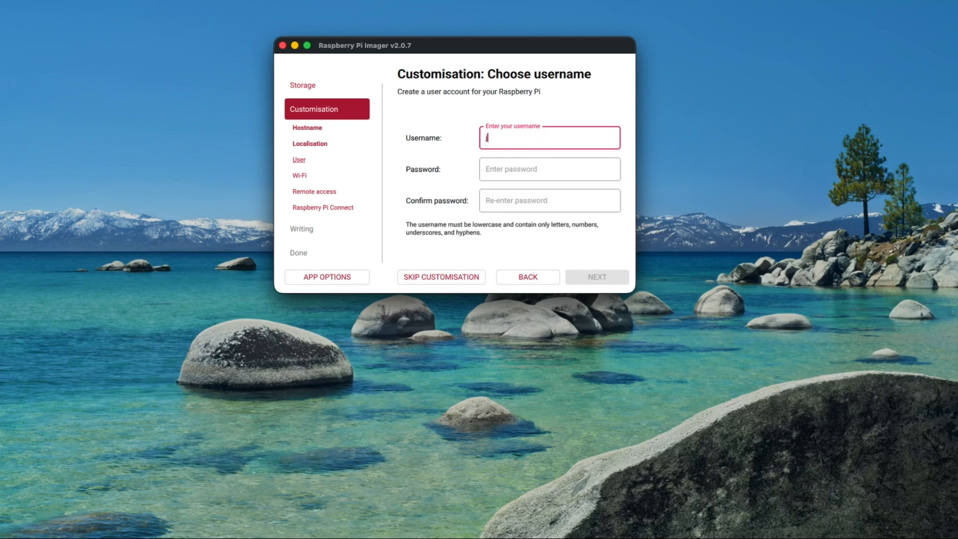
pyautogui.click(521, 170)
pyautogui.write('•')
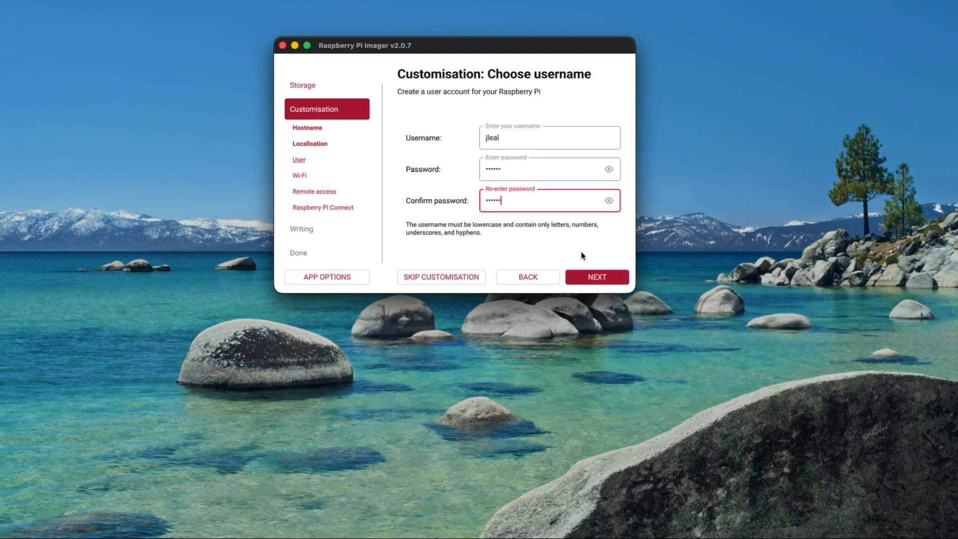
pyautogui.click(592, 279)
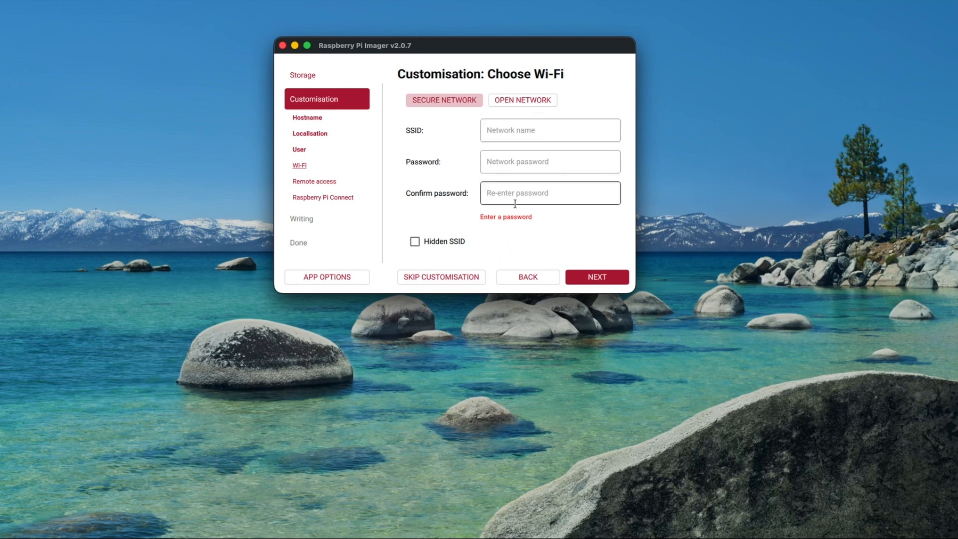
# Step: Skip Wi-Fi setup and enable SSH with password authentication
pyautogui.click(608, 278)
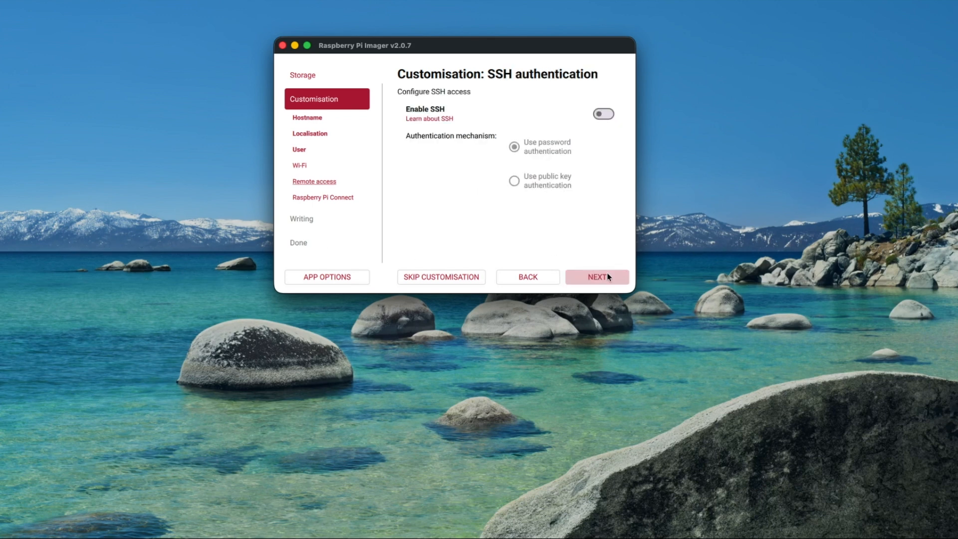
pyautogui.click(609, 116)
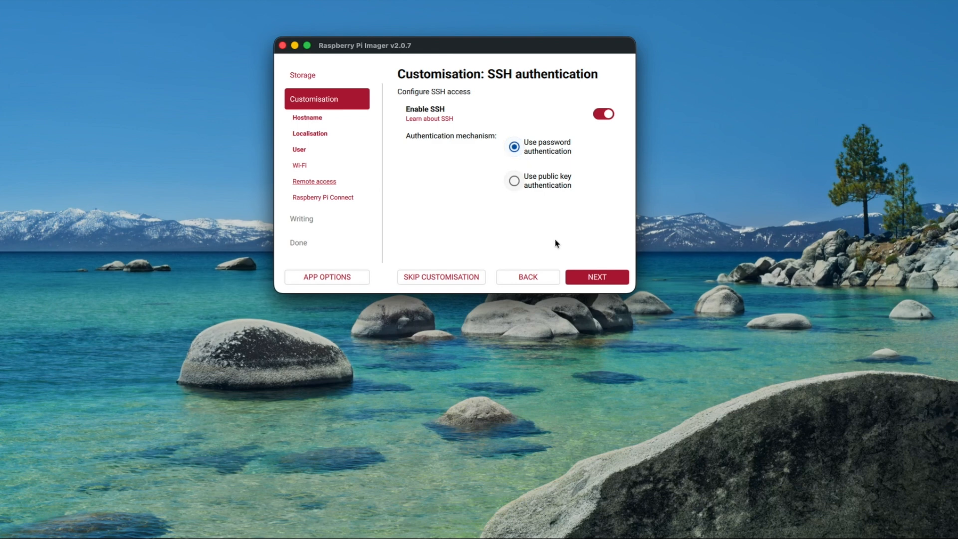
pyautogui.click(585, 275)
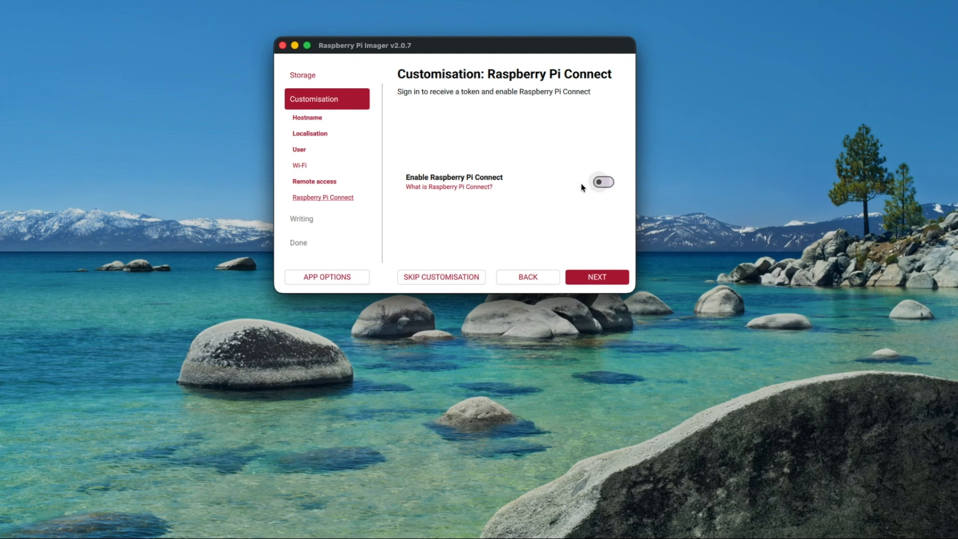
# Step: Check the Raspberry Pi Connect explanation, leave it disabled, and continue to the write summary
pyautogui.click(443, 189)
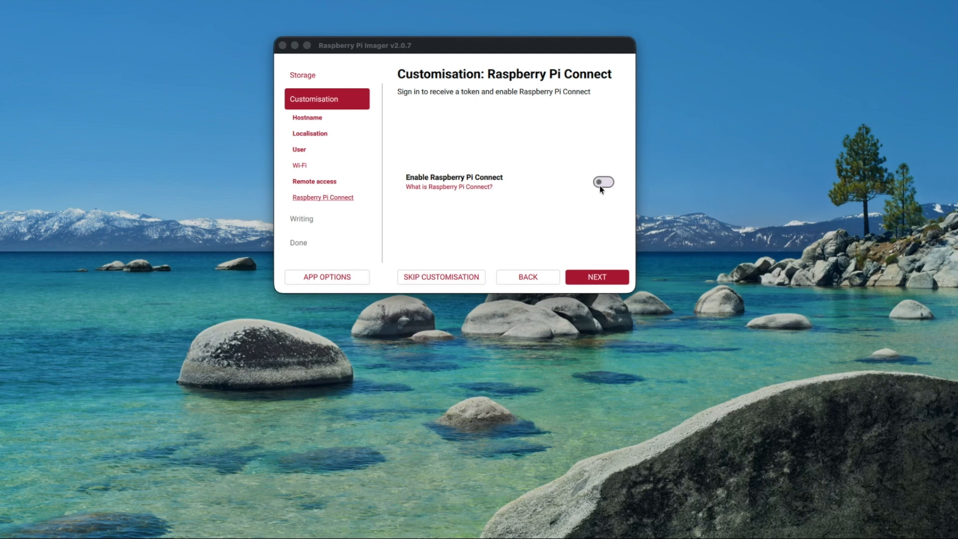
pyautogui.click(611, 278)
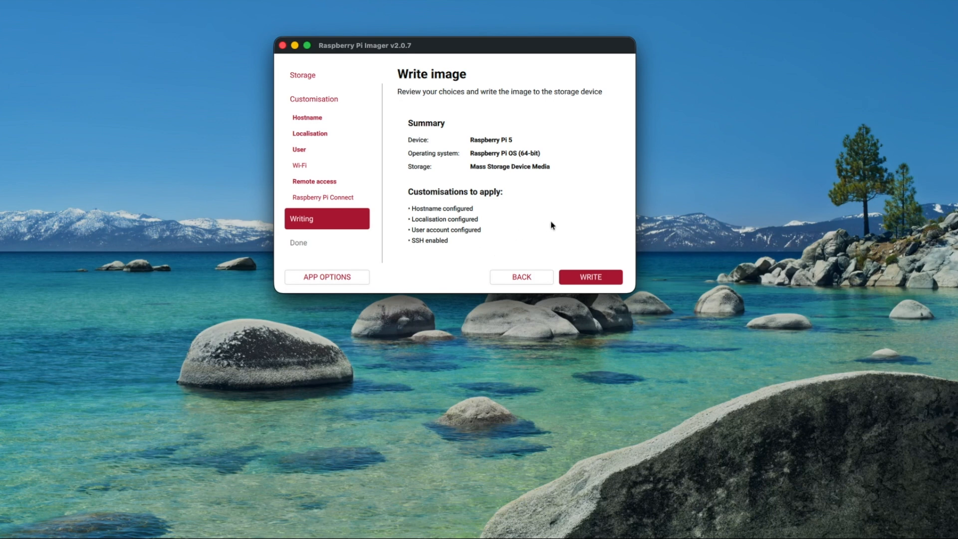
# Step: Erase and write Raspberry Pi OS (64-bit) to the card, allowing volume access, then finish
pyautogui.click(598, 280)
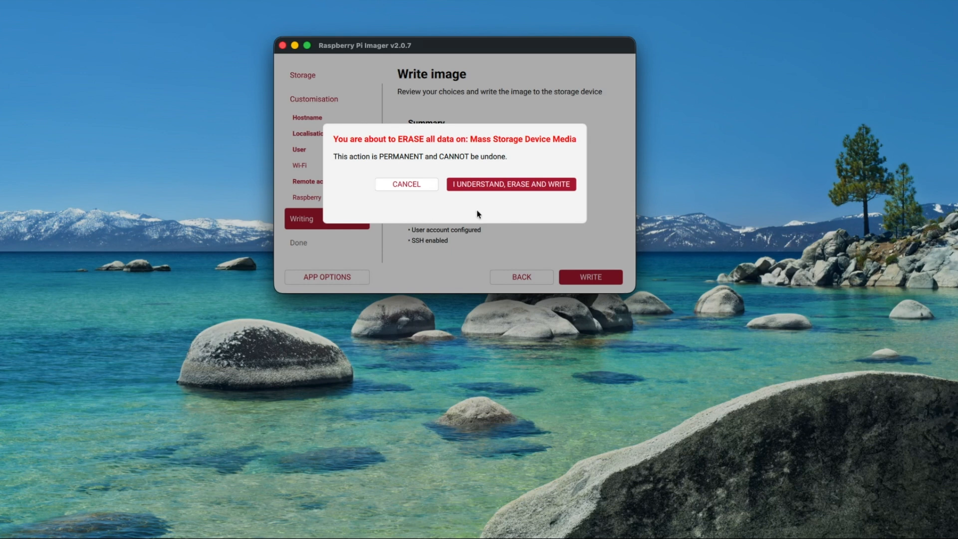
pyautogui.click(489, 185)
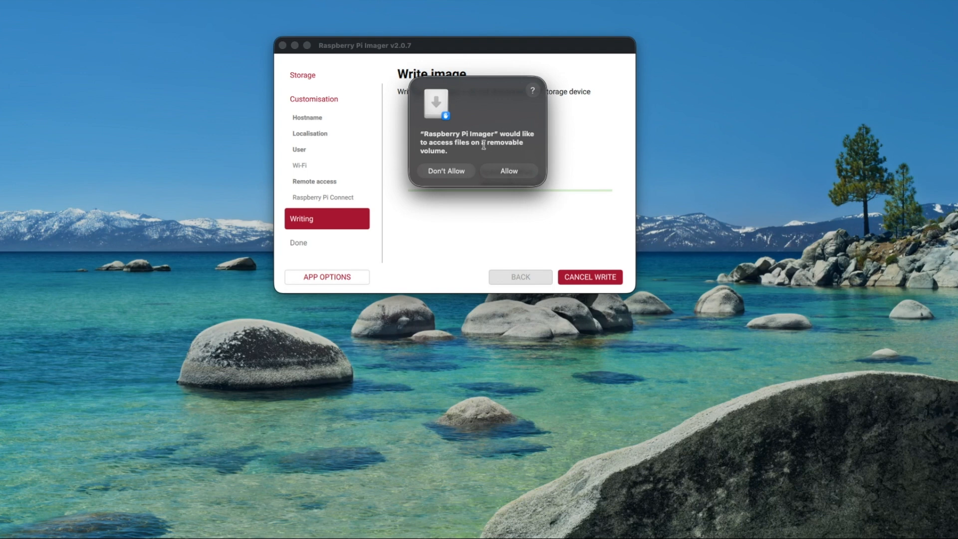
pyautogui.click(509, 170)
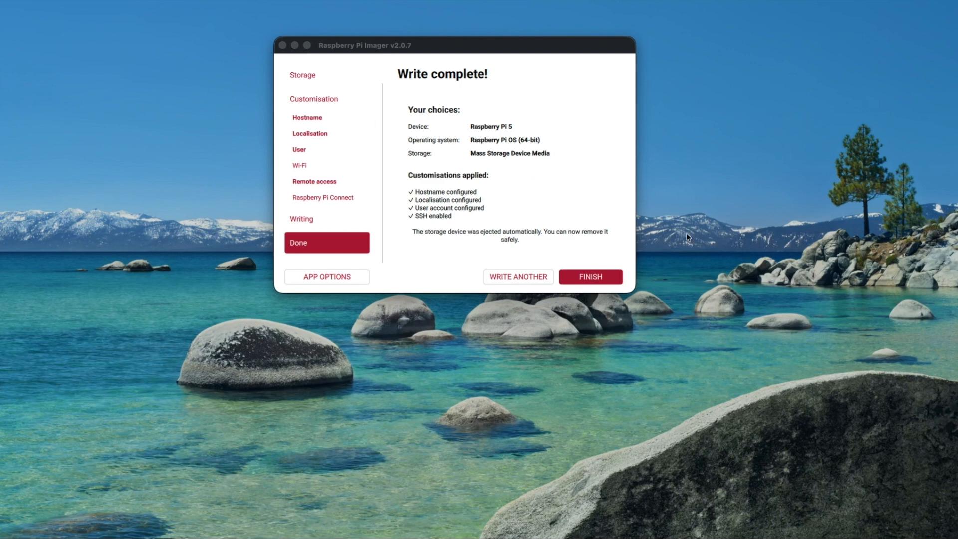
pyautogui.click(589, 277)
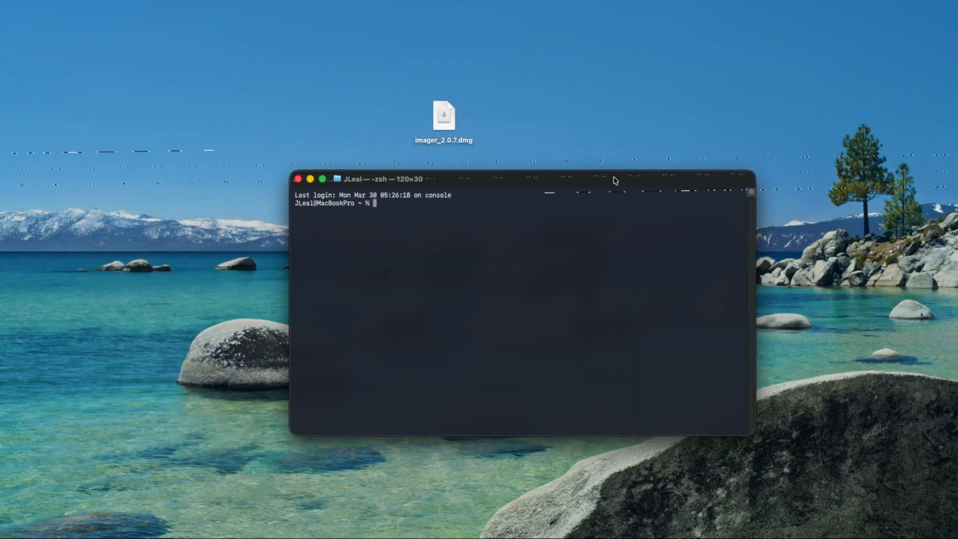
# Step: Run diskutil list external | fgrep '/dev/disk' in Terminal and highlight the /dev/disk2 line
pyautogui.moveTo(615, 181); pyautogui.dragTo(621, 180)
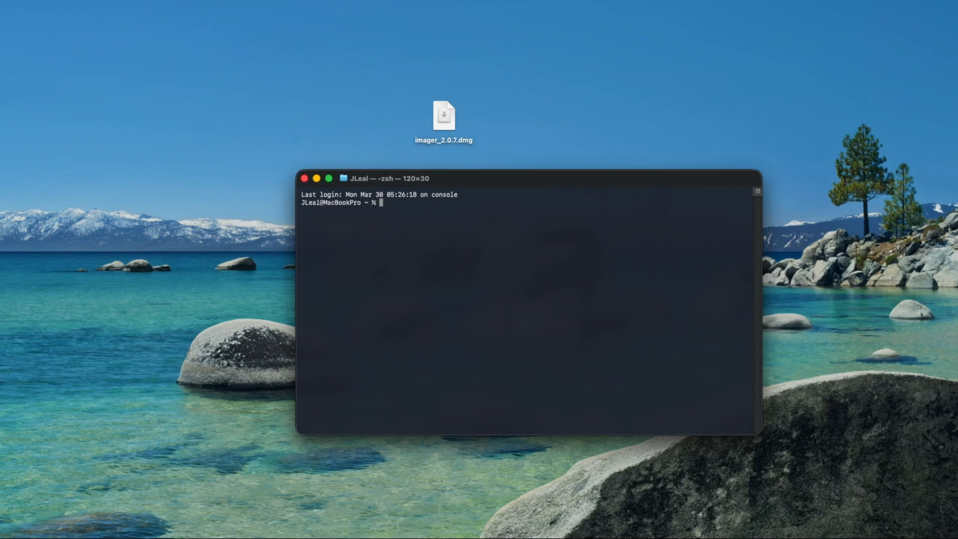
pyautogui.press('super+space')
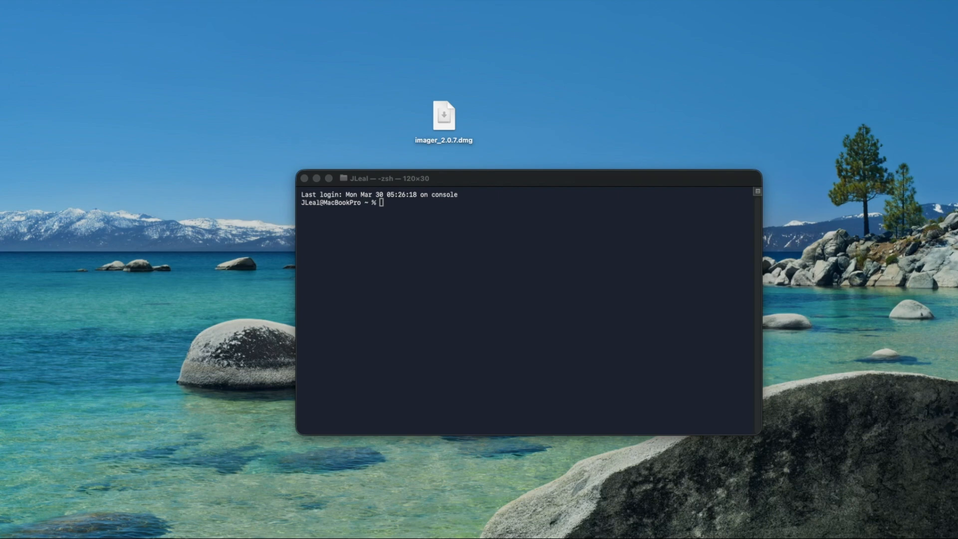
pyautogui.click(422, 276)
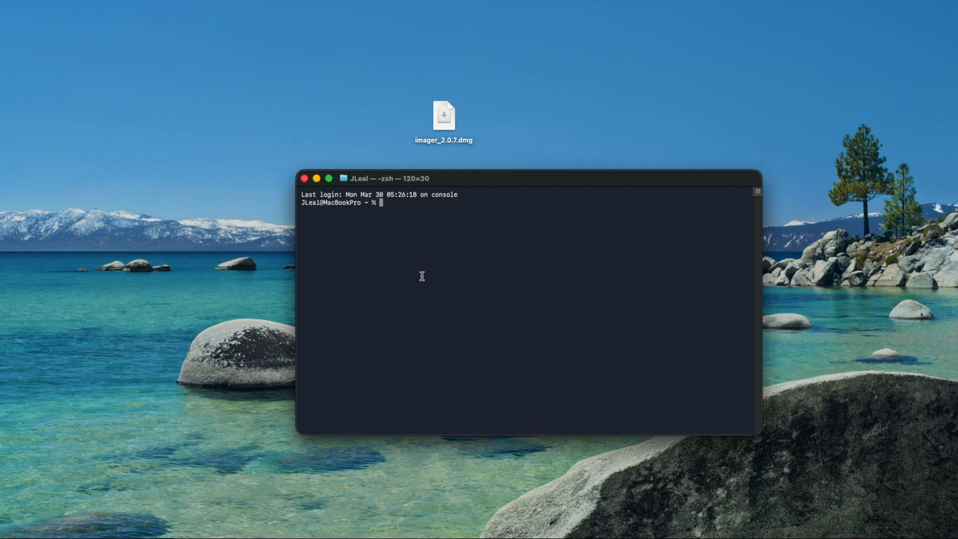
pyautogui.write("diskutil list external | fgrep '/dev/disk'")
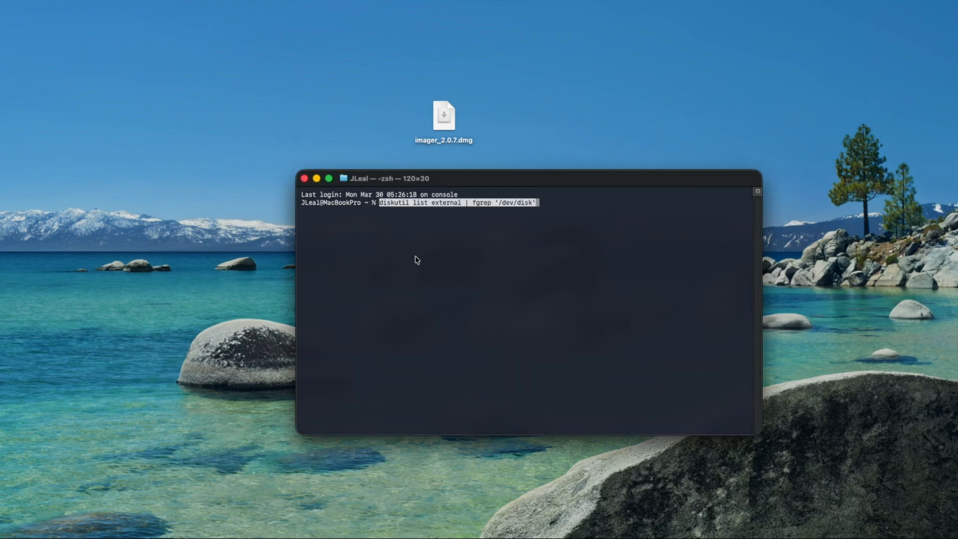
pyautogui.press('Right')
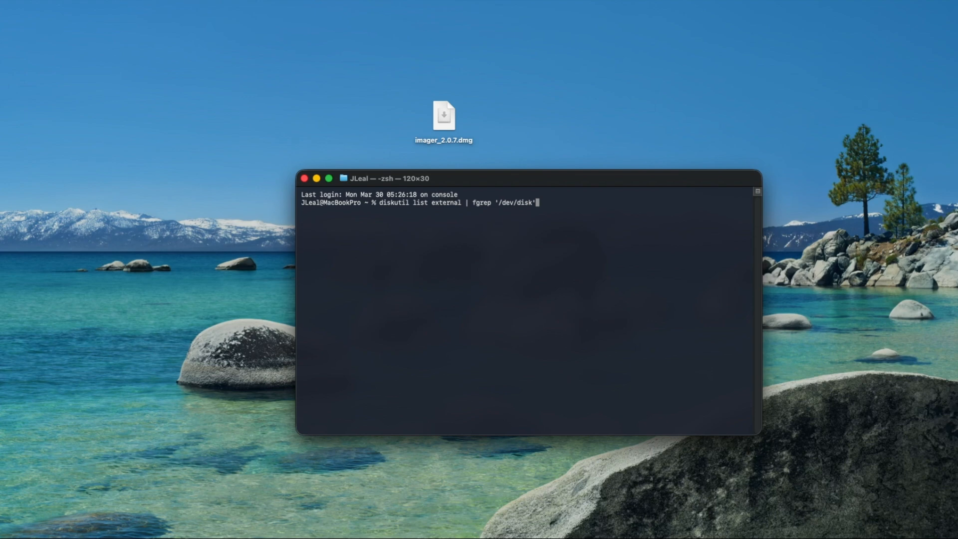
pyautogui.press('Return')
pyautogui.press('Return')
pyautogui.press('Return')
pyautogui.press('Return')
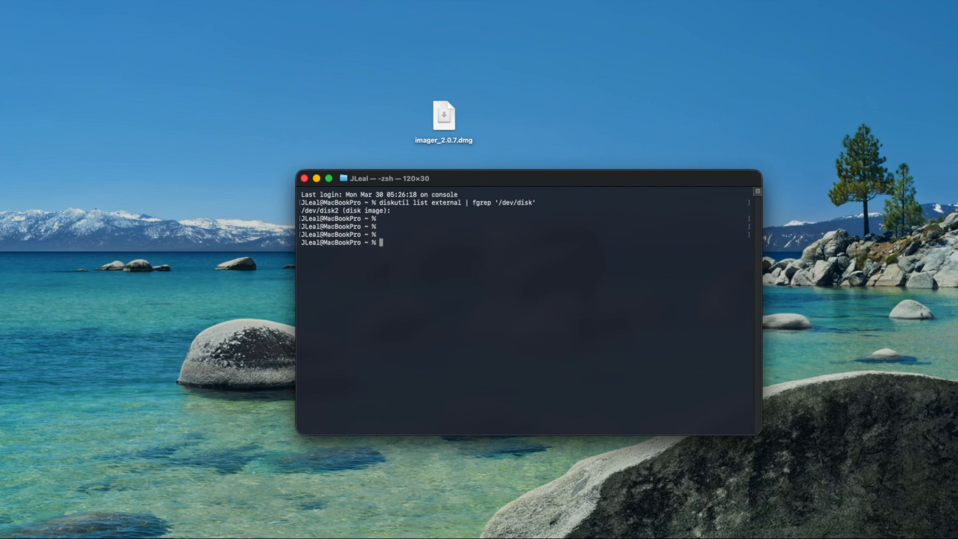
pyautogui.moveTo(392, 210); pyautogui.dragTo(295, 214)
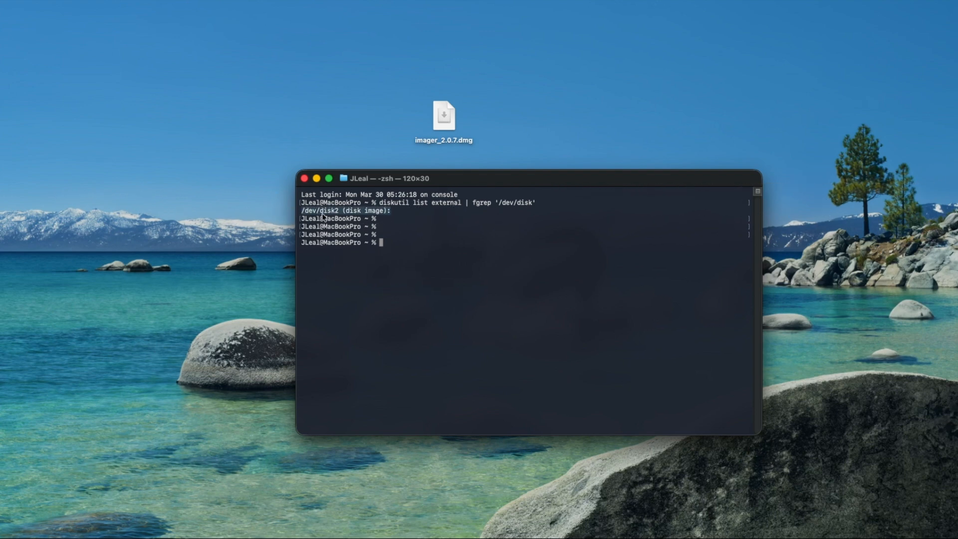
pyautogui.click(397, 301)
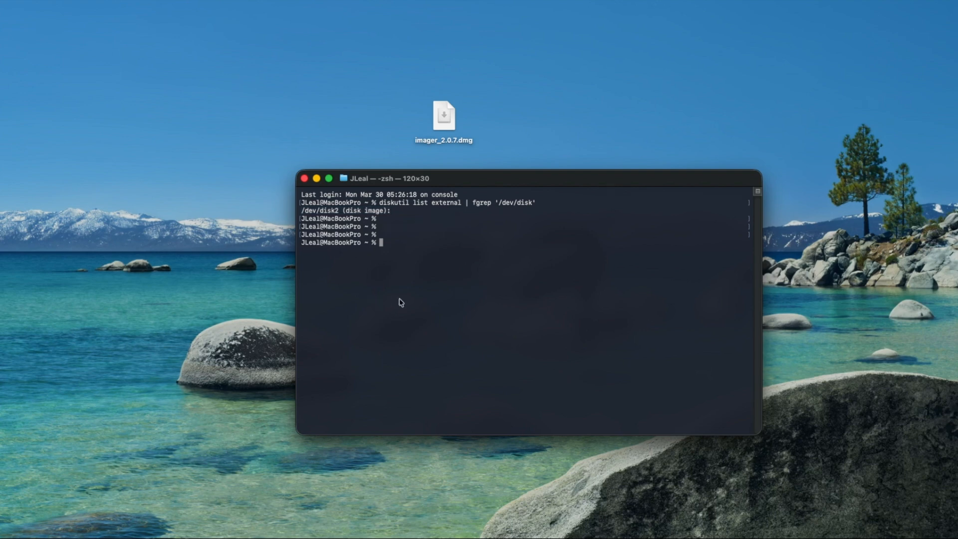
# Step: Run diskutil eject /dev/disk2 to eject the card
pyautogui.write('diskutil eject /dev/disk2')
pyautogui.press('Right')
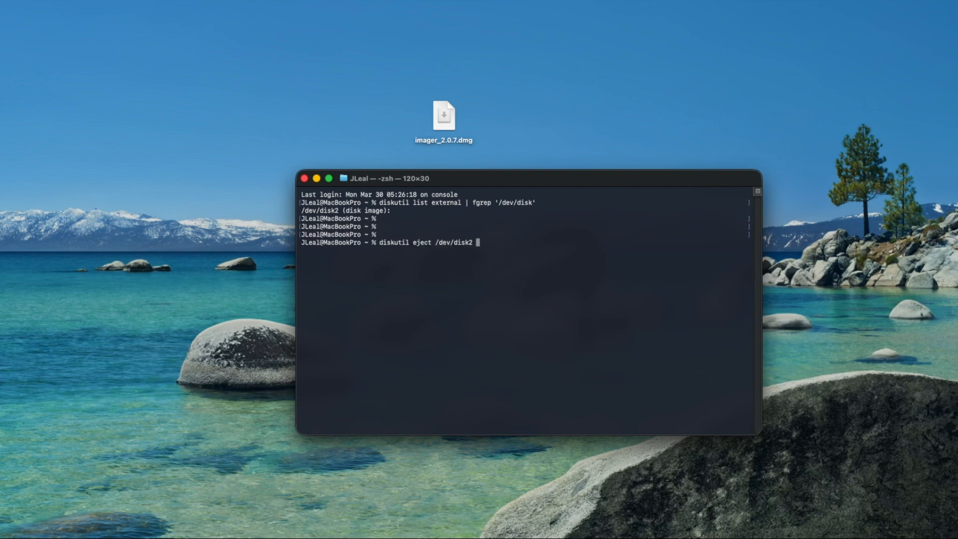
pyautogui.press('BackSpace')
pyautogui.click(460, 289)
pyautogui.press('Return')
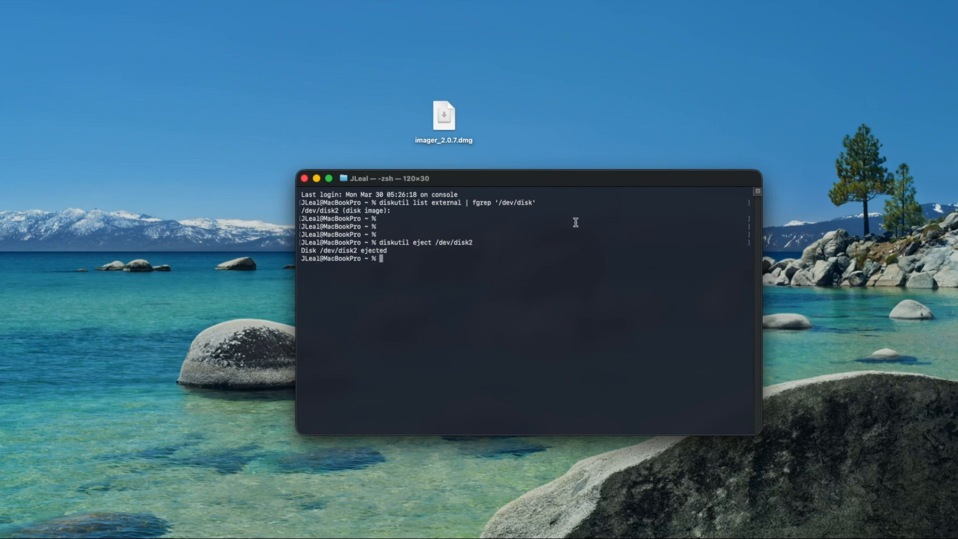
pyautogui.press('Return')
pyautogui.press('Return')
pyautogui.press('Return')
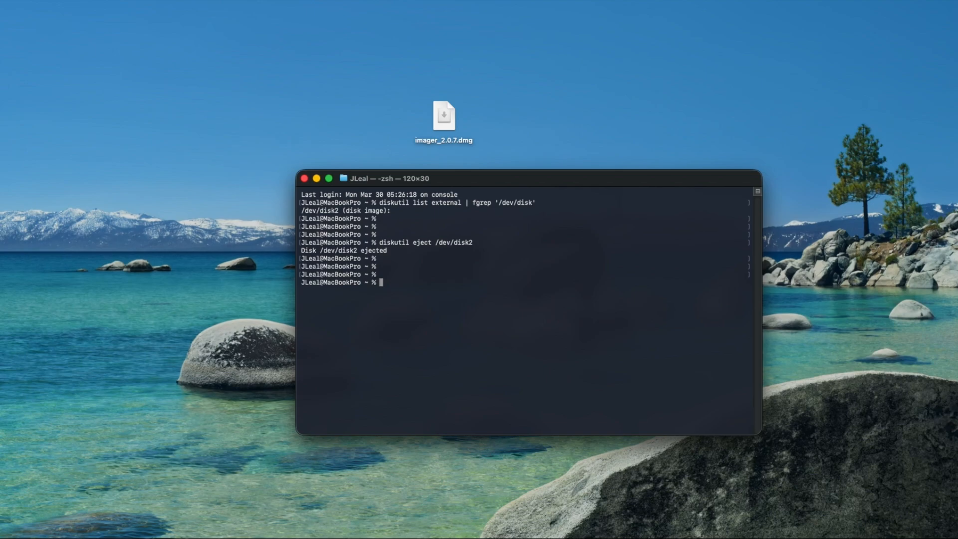